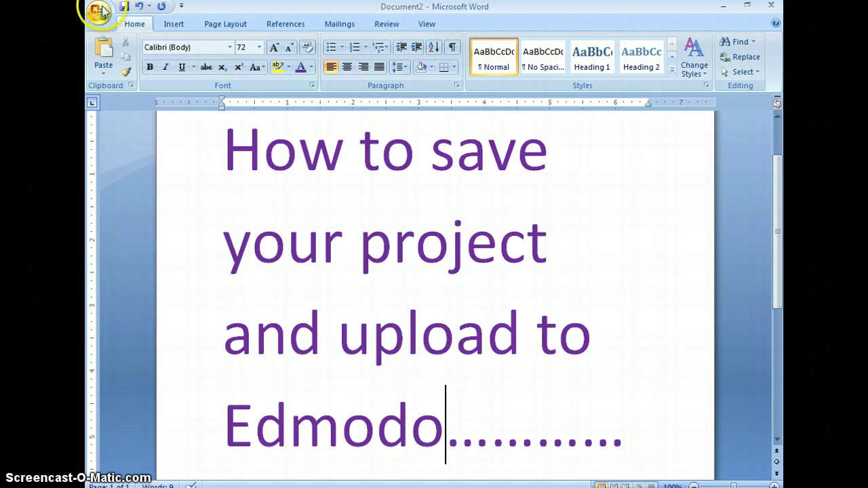
Step: Open the 'Cherry' Facebook-style project from Word's Recent Documents list
click(97, 12)
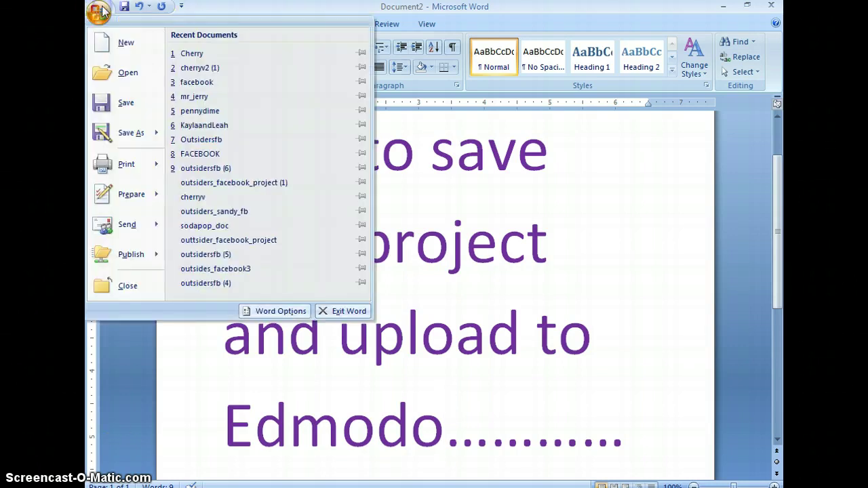
click(218, 55)
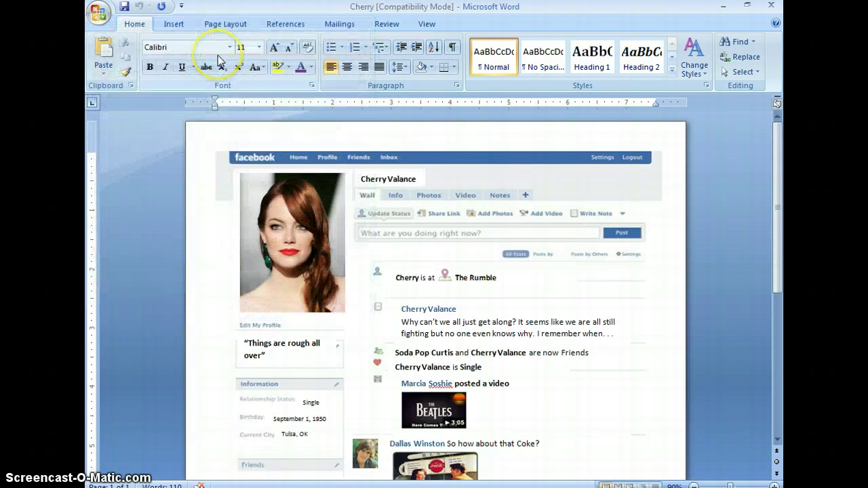
Step: Start Save As for the Cherry document and set the H: network drive as the location
click(99, 18)
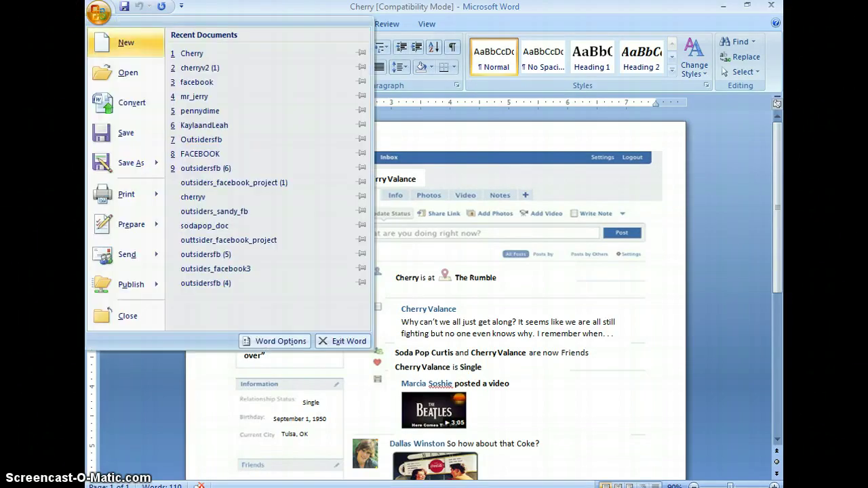
click(122, 168)
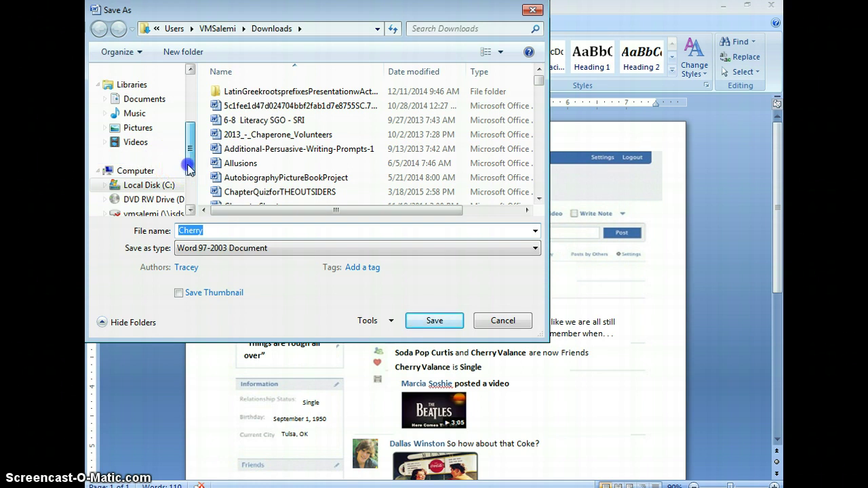
drag(189, 166, 189, 177)
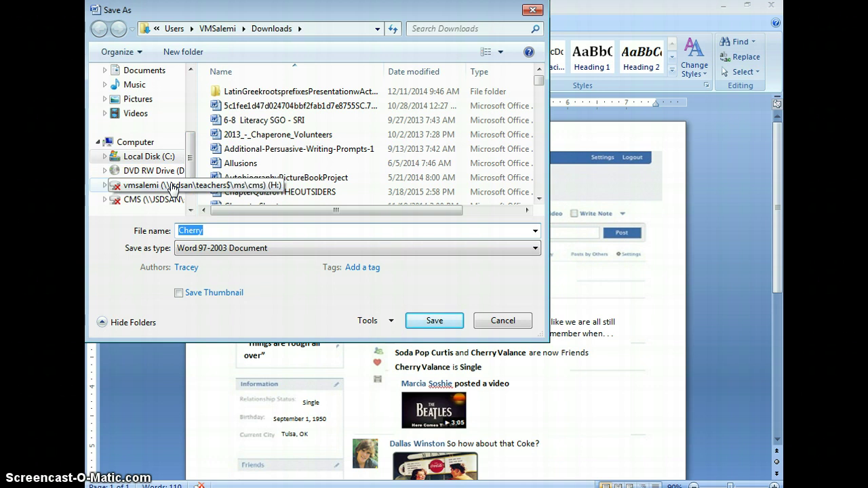
click(171, 187)
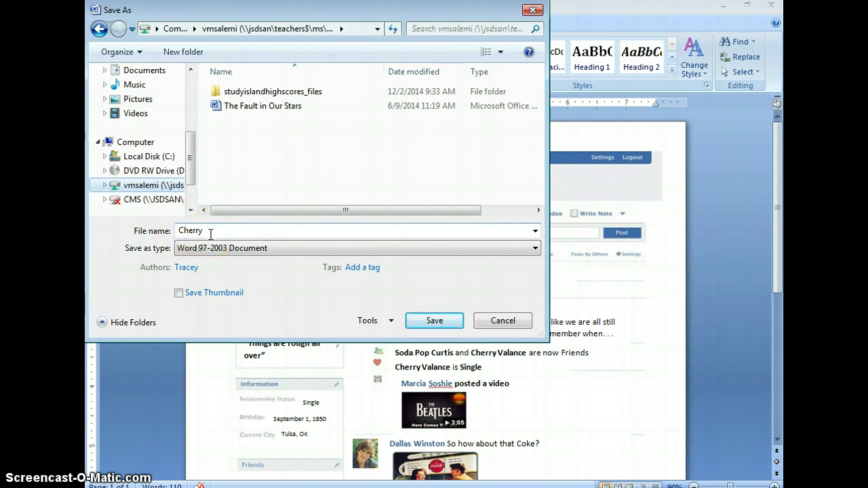
Step: Name the file 'Cherry.doc' as a Word 97-2003 Document and save it to H:
double_click(210, 234)
click(210, 234)
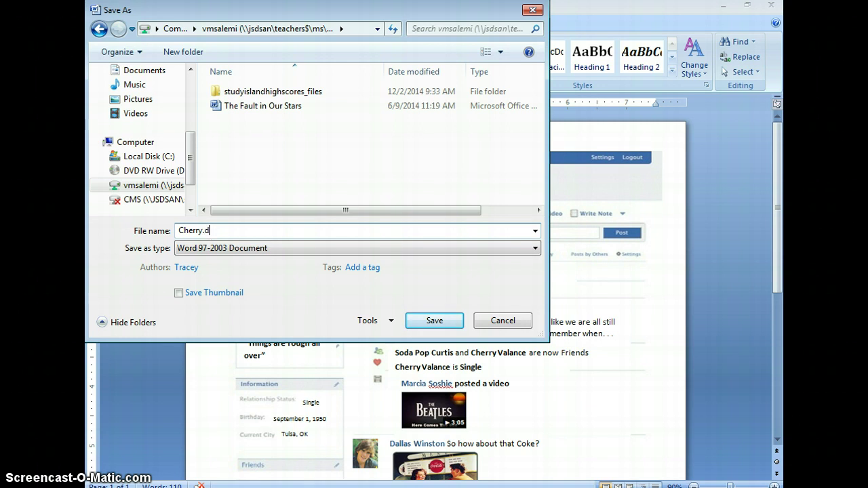
click(381, 239)
click(416, 266)
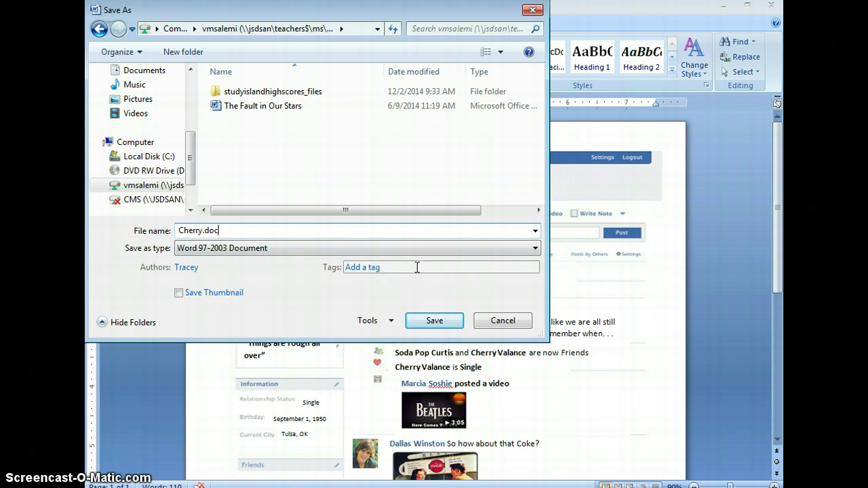
click(205, 232)
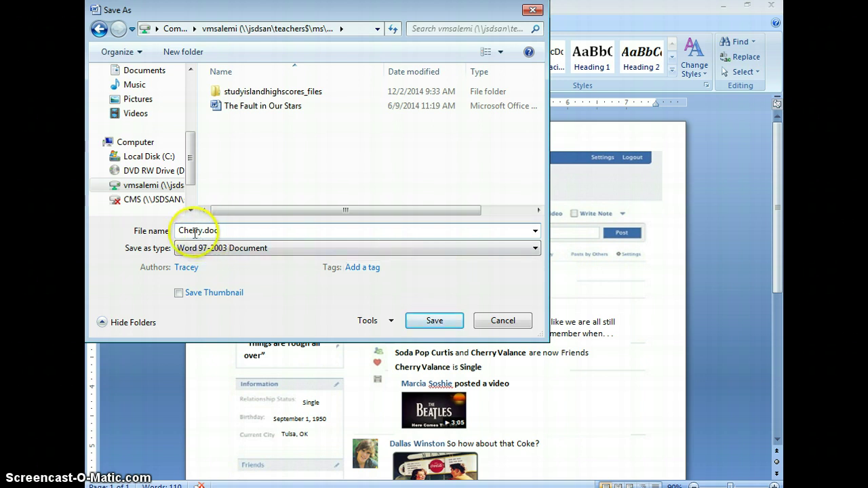
drag(223, 232, 204, 232)
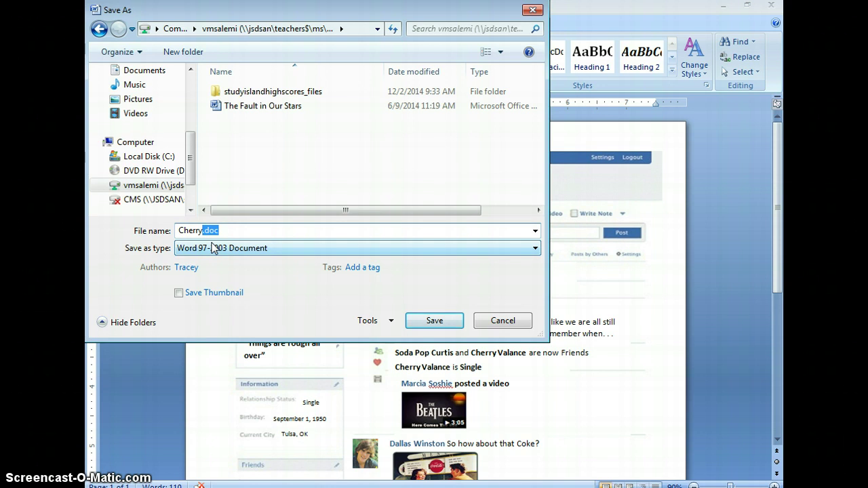
click(228, 231)
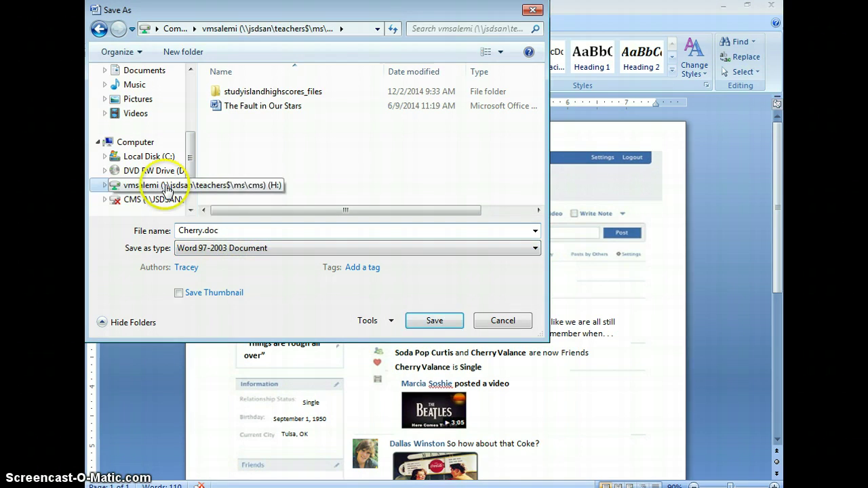
click(458, 324)
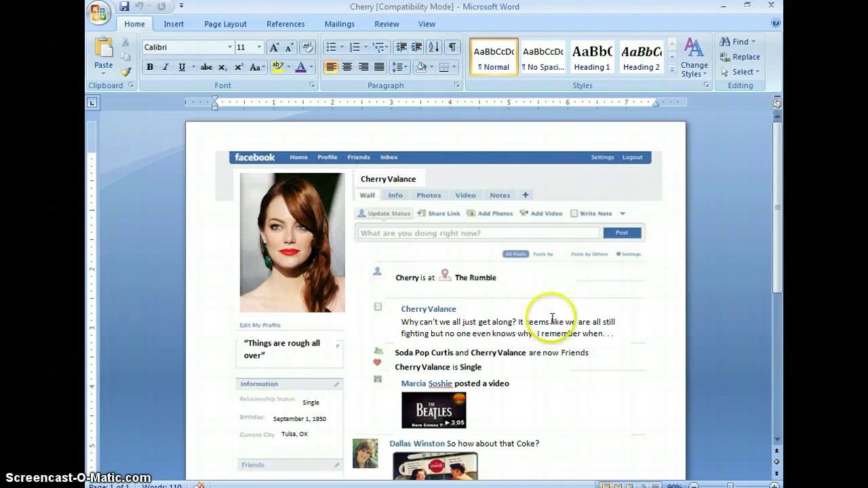
Step: Dismiss the file picker and write a Class One note: 'Here is my project on Cherry Valance'
mouse_move(781, 149)
mouse_down()
mouse_move(779, 332)
mouse_move(773, 135)
mouse_up()
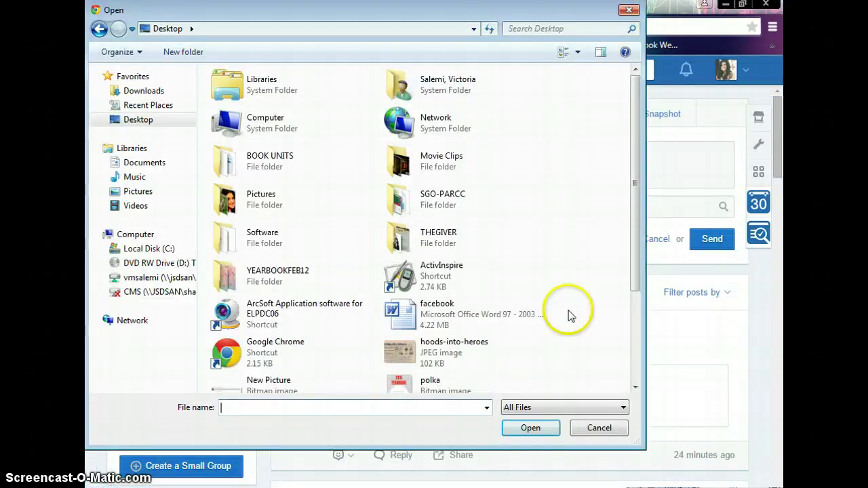
click(600, 428)
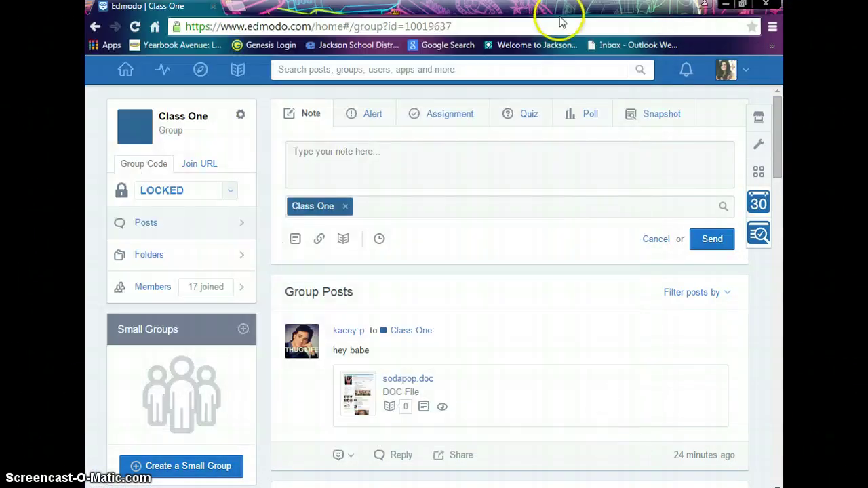
click(316, 175)
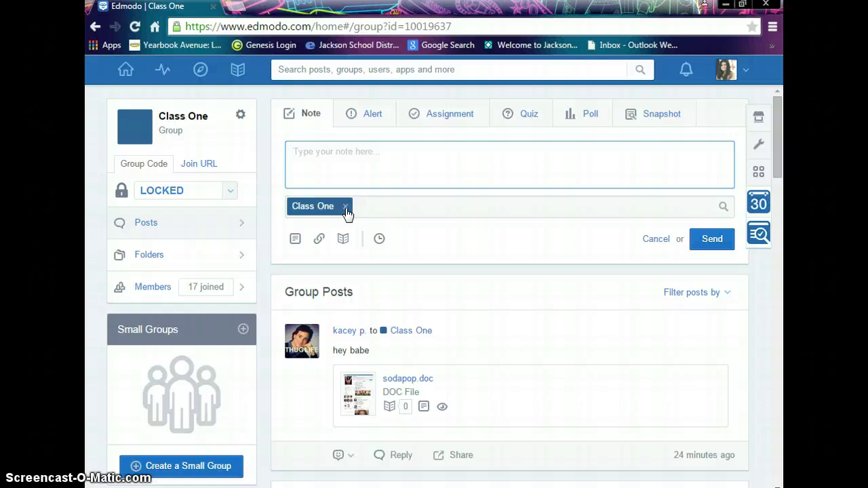
click(331, 175)
text(He)
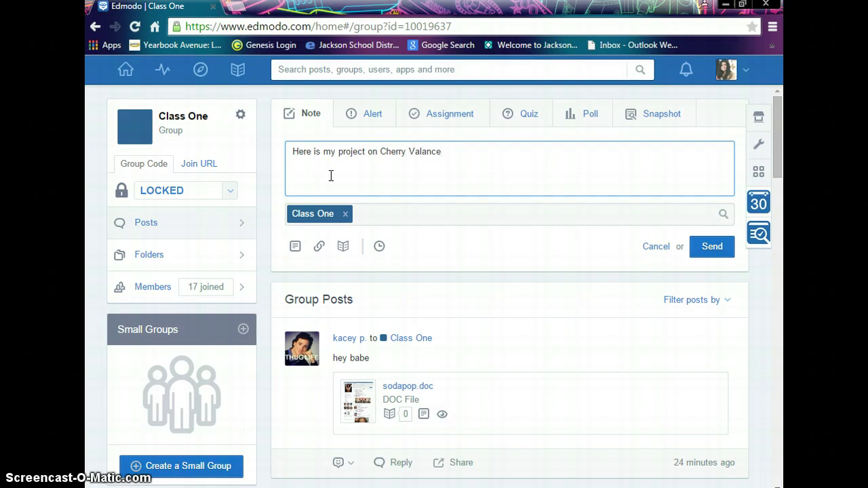
Step: Begin a file attachment for the note, browsing to the H: drive in the Open dialog
click(295, 248)
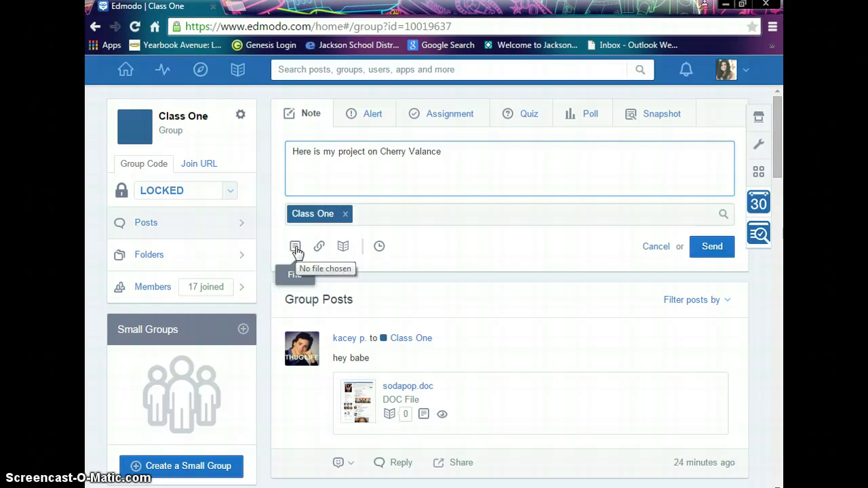
click(313, 250)
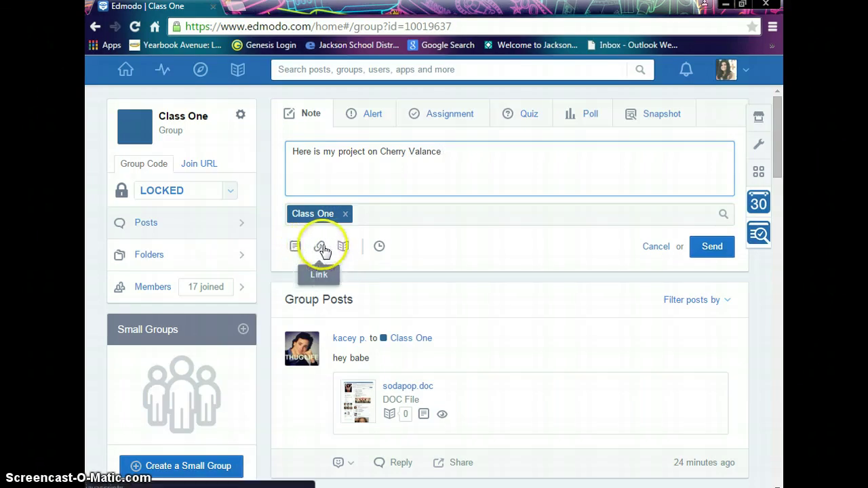
click(341, 251)
click(295, 247)
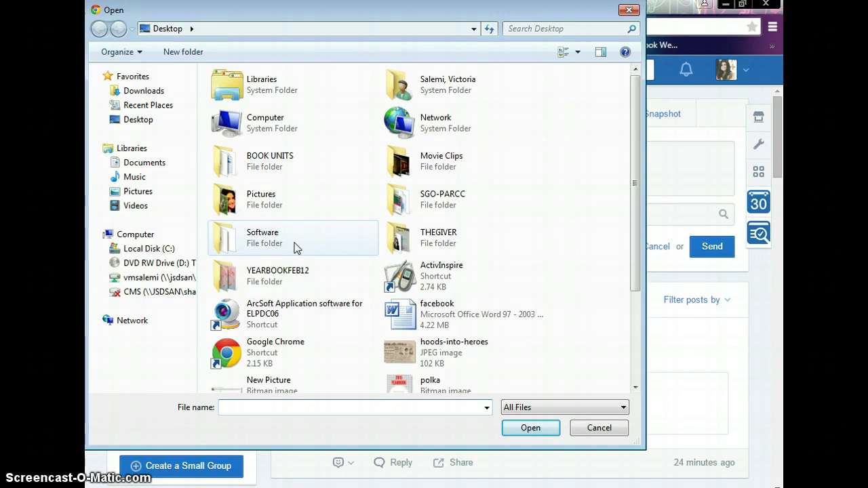
click(286, 242)
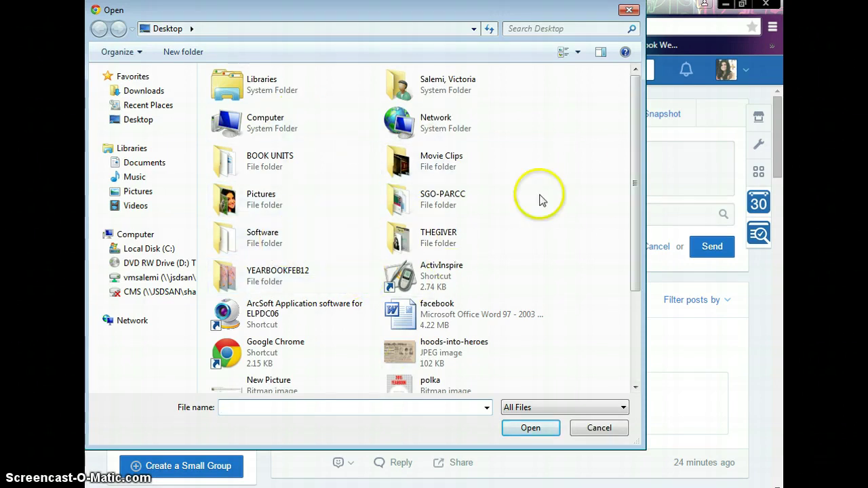
drag(633, 185, 624, 170)
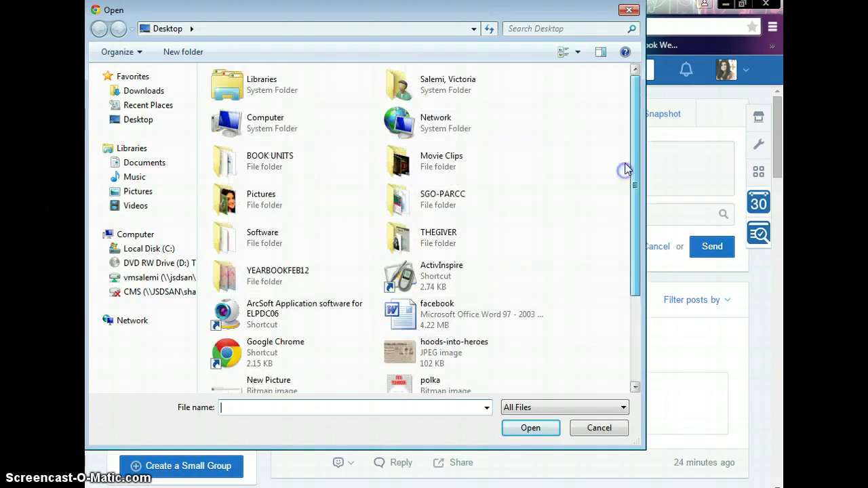
click(180, 279)
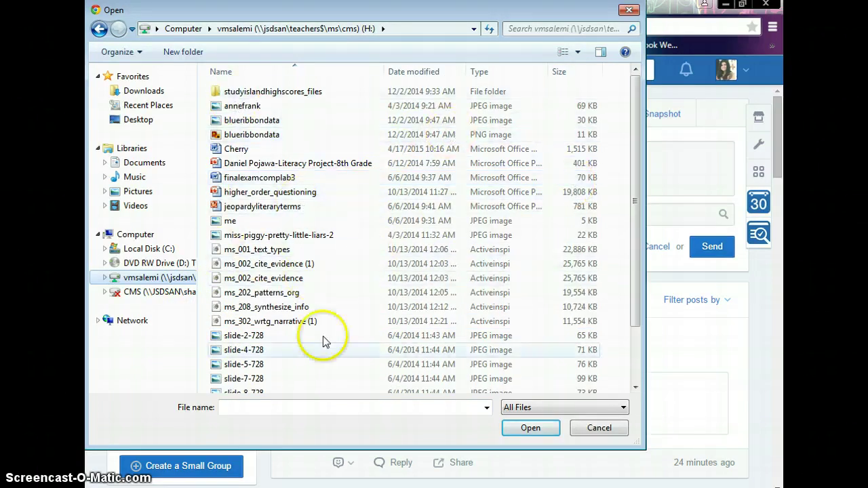
Step: Pick Cherry.doc from the File name suggestions and attach it to the note
click(261, 406)
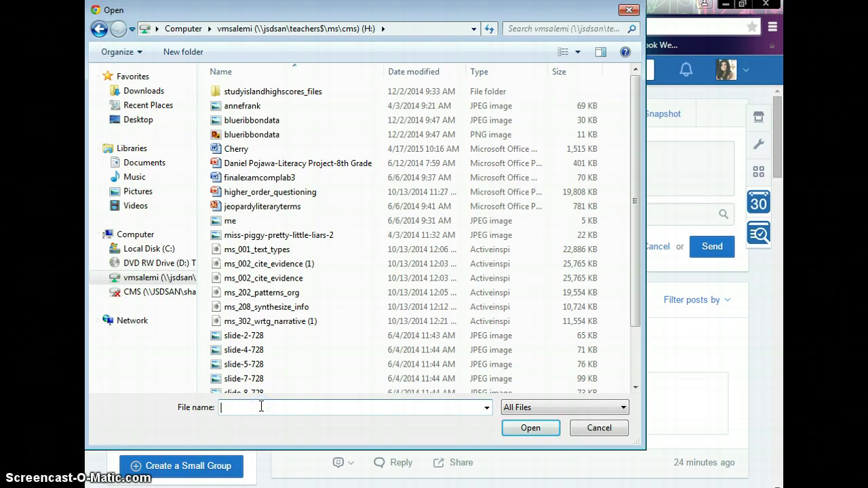
text(Che)
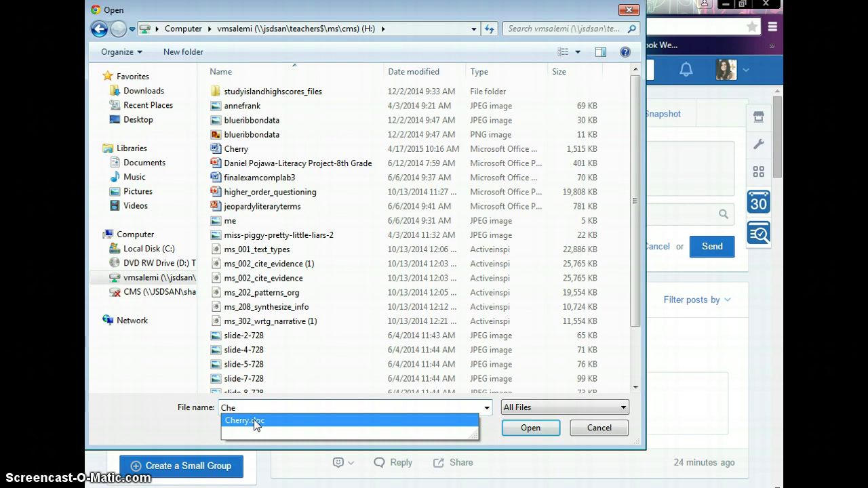
click(254, 419)
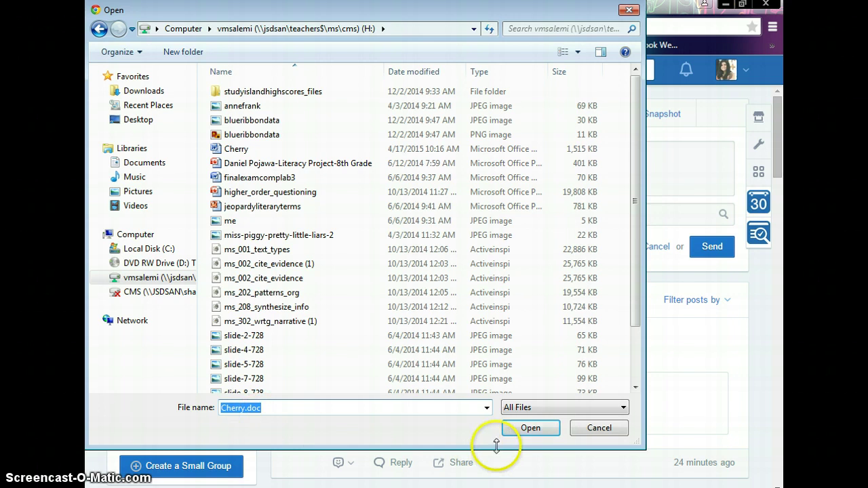
click(530, 428)
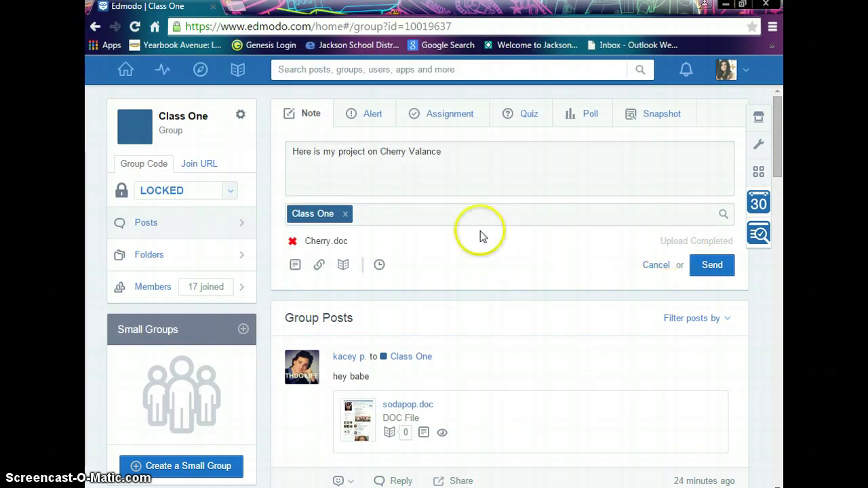
Step: Send the note to Class One, then download the posted cherry.doc and open it in Word
click(709, 271)
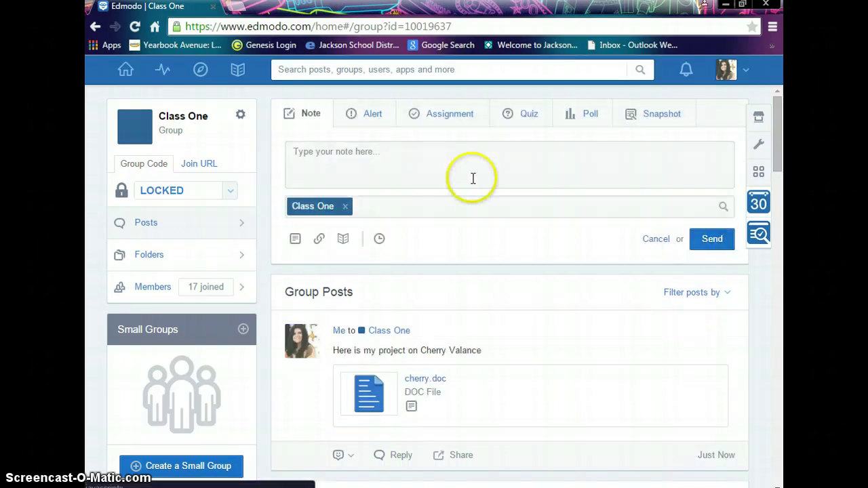
drag(782, 121, 783, 149)
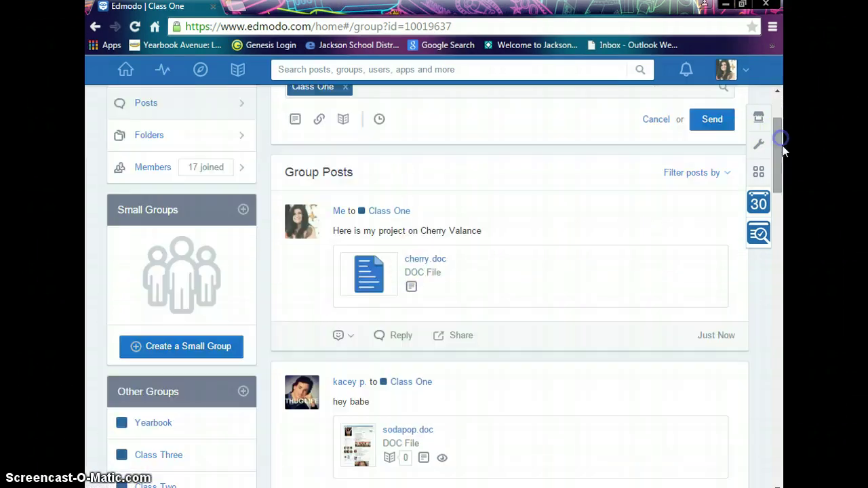
click(417, 265)
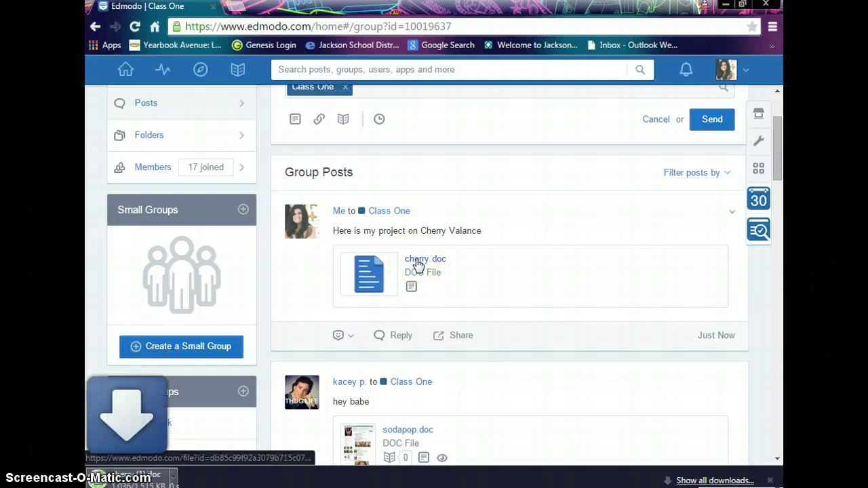
click(158, 478)
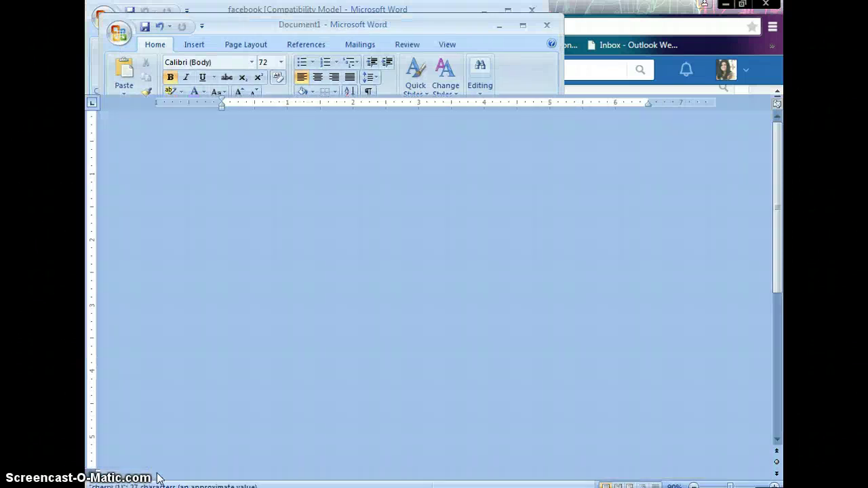